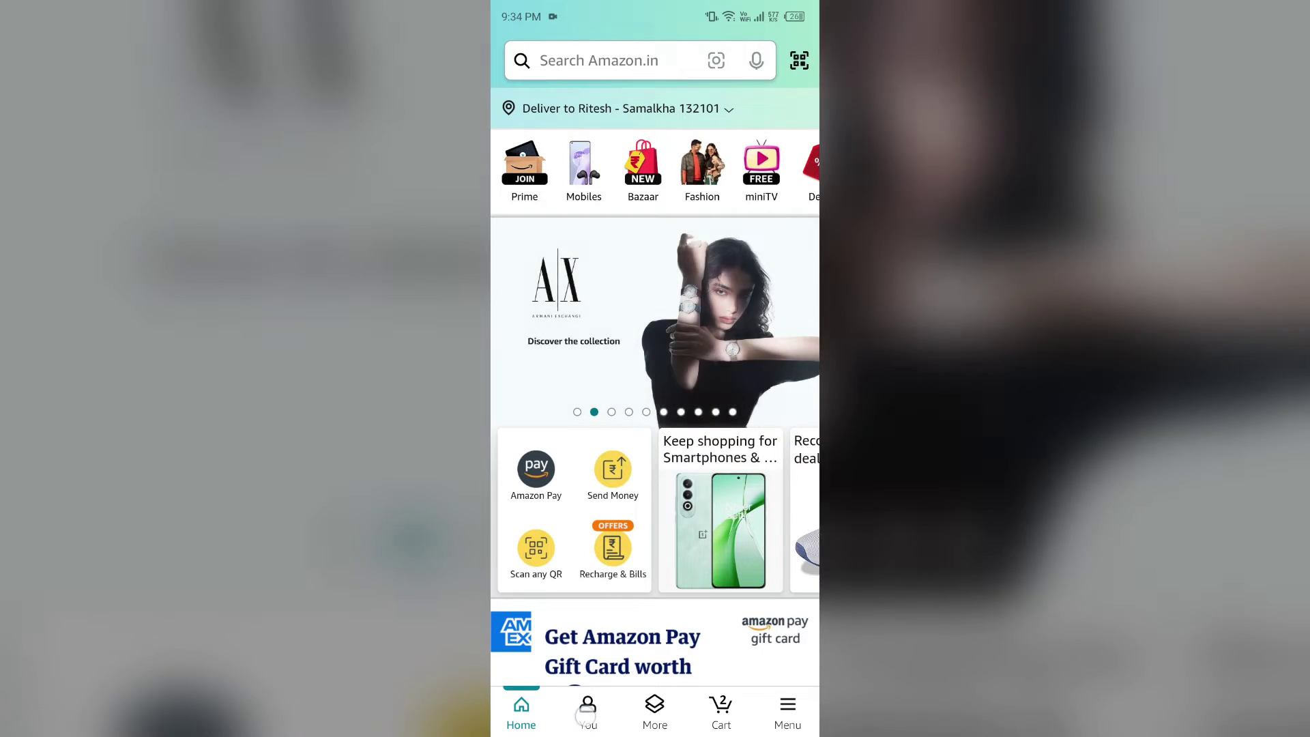
# From the You tab's Your Account page, search for 'your payments' using the suggestion
pyautogui.click(587, 711)
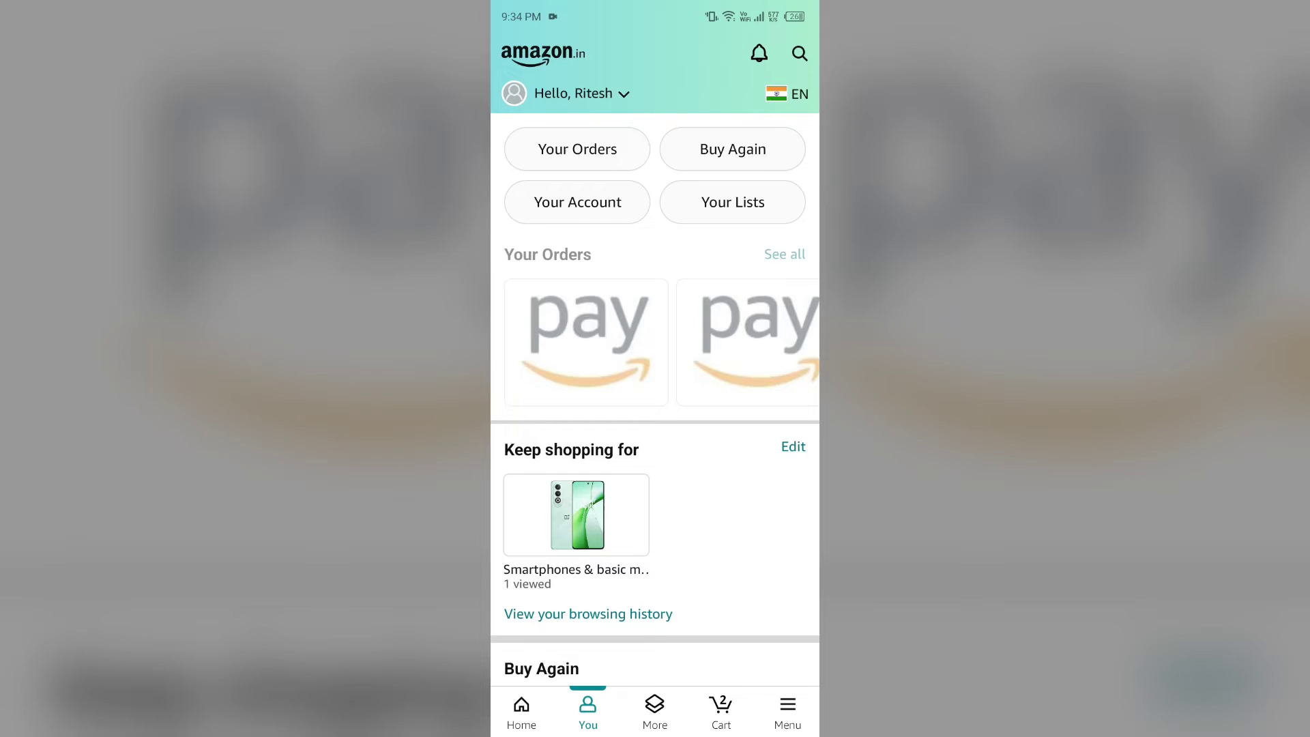
pyautogui.click(578, 202)
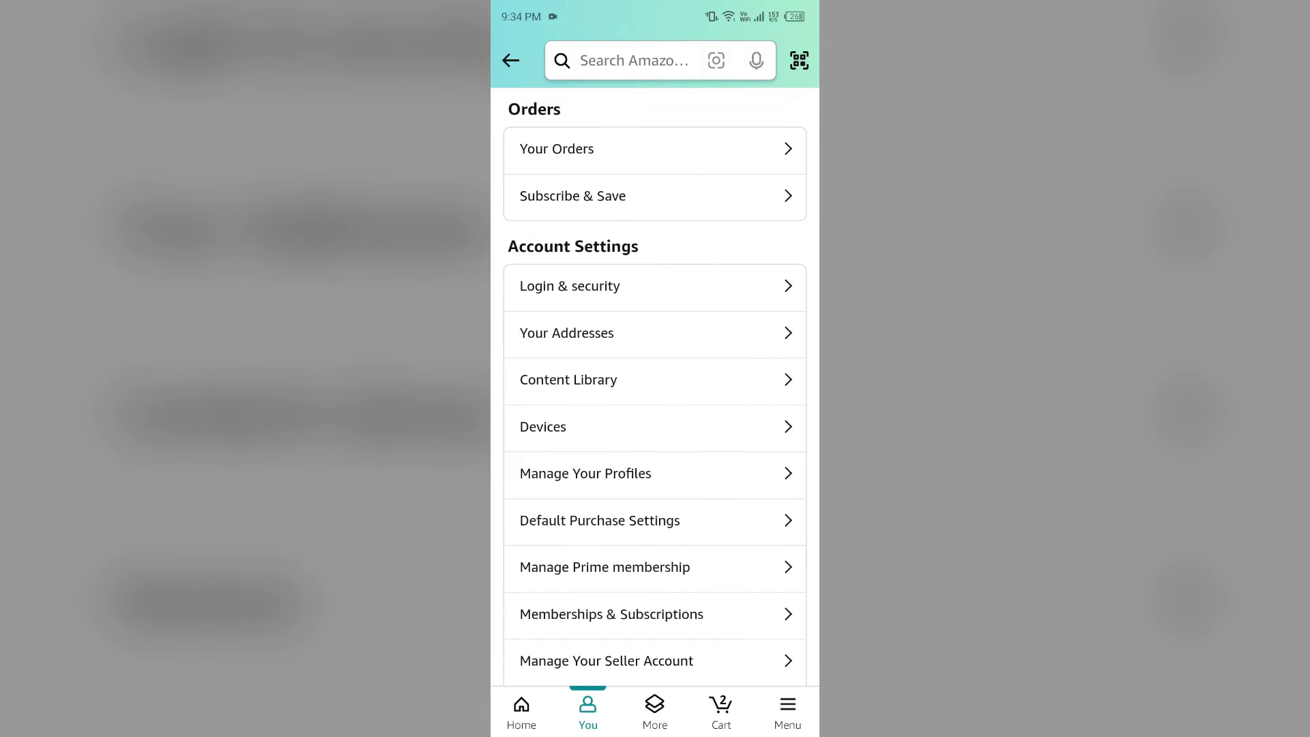
pyautogui.click(646, 59)
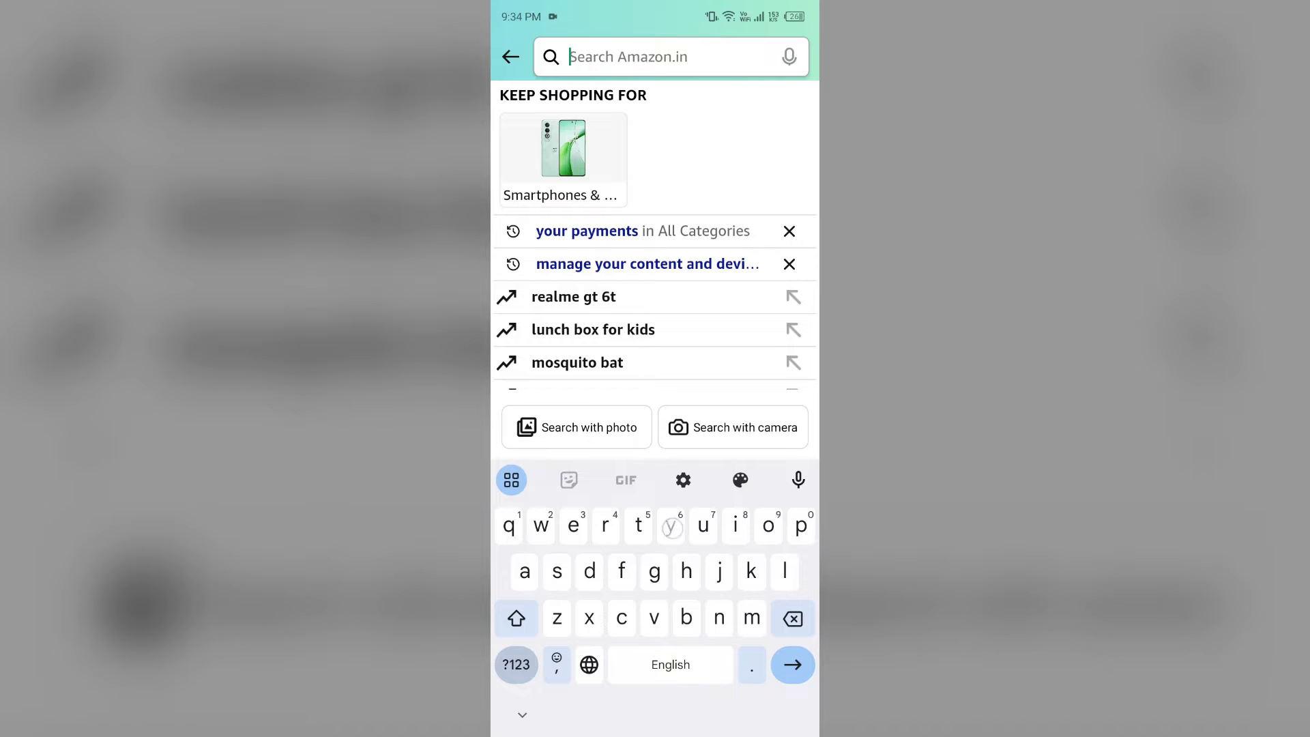
pyautogui.write('yo')
pyautogui.click(635, 97)
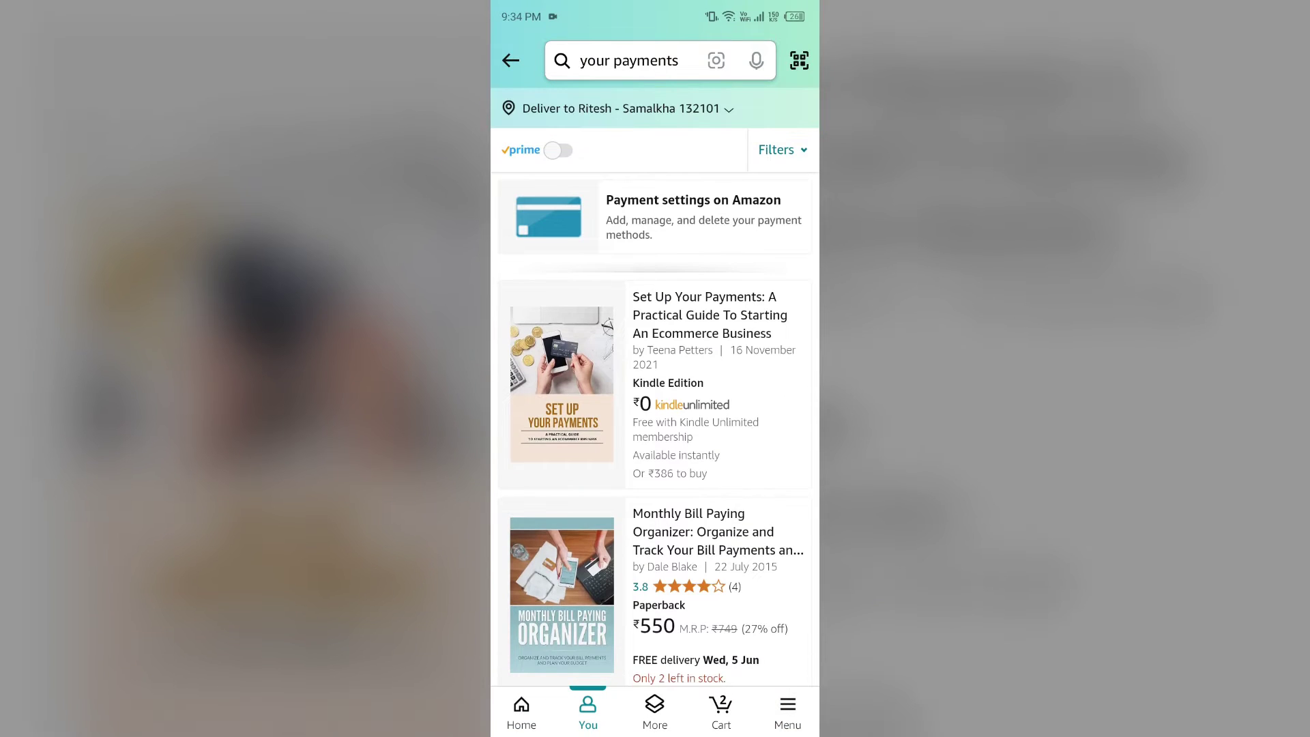
pyautogui.scroll(-2, 656, 410)
pyautogui.scroll(2, 656, 409)
# Check the purchase preference's payment method in Payment settings, then return to the wallet
pyautogui.click(693, 215)
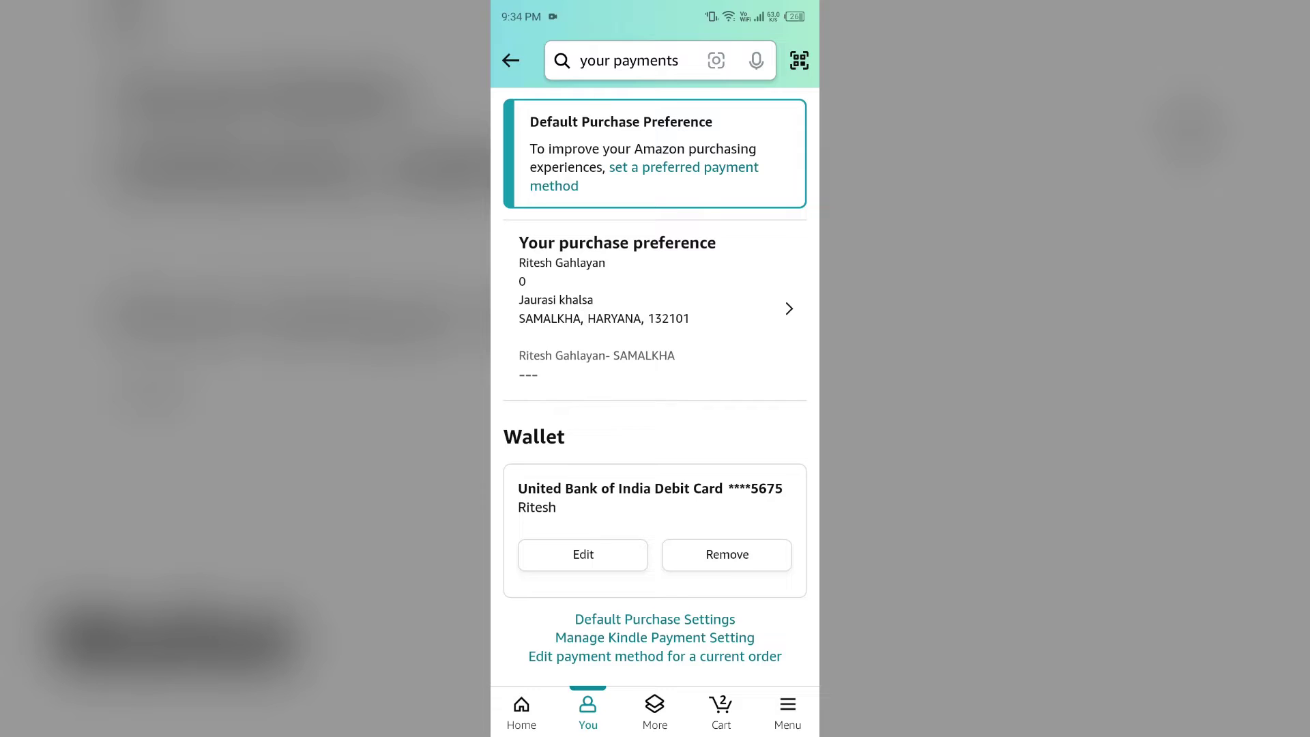
pyautogui.click(655, 308)
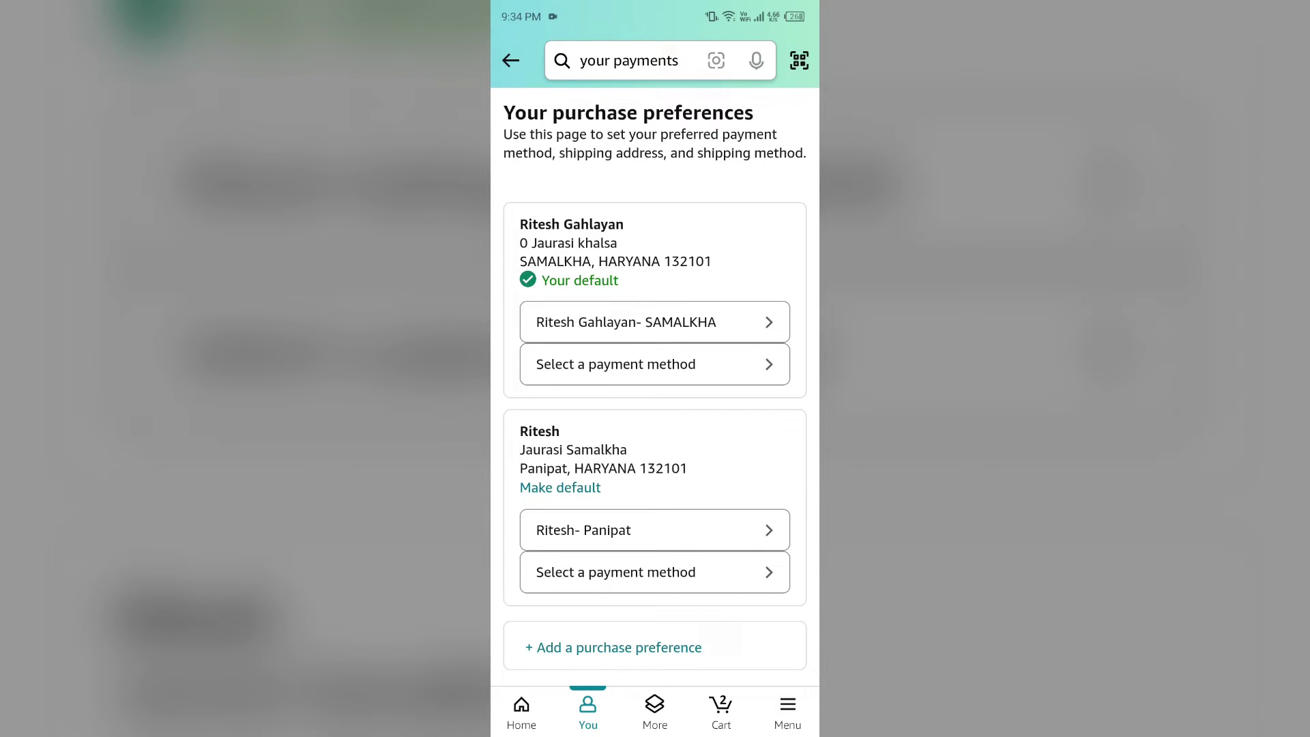
pyautogui.click(724, 364)
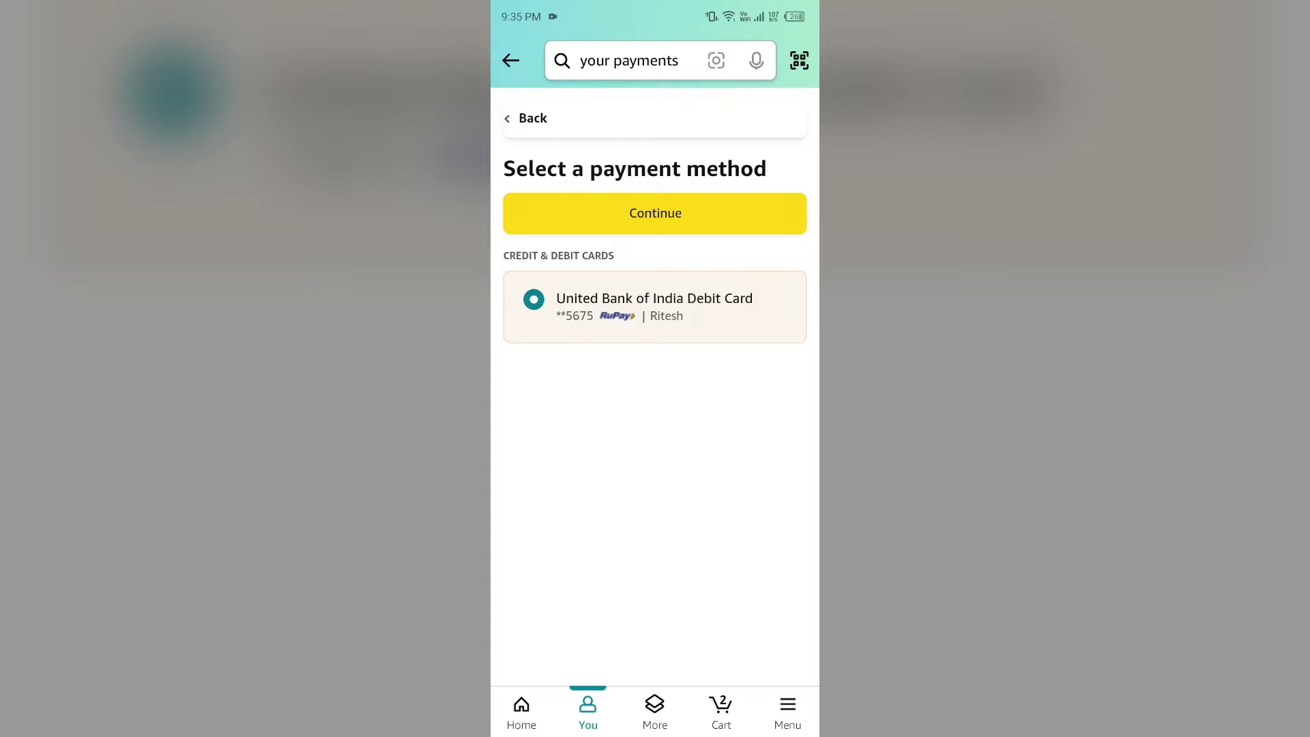
pyautogui.moveTo(816, 244); pyautogui.dragTo(788, 245)
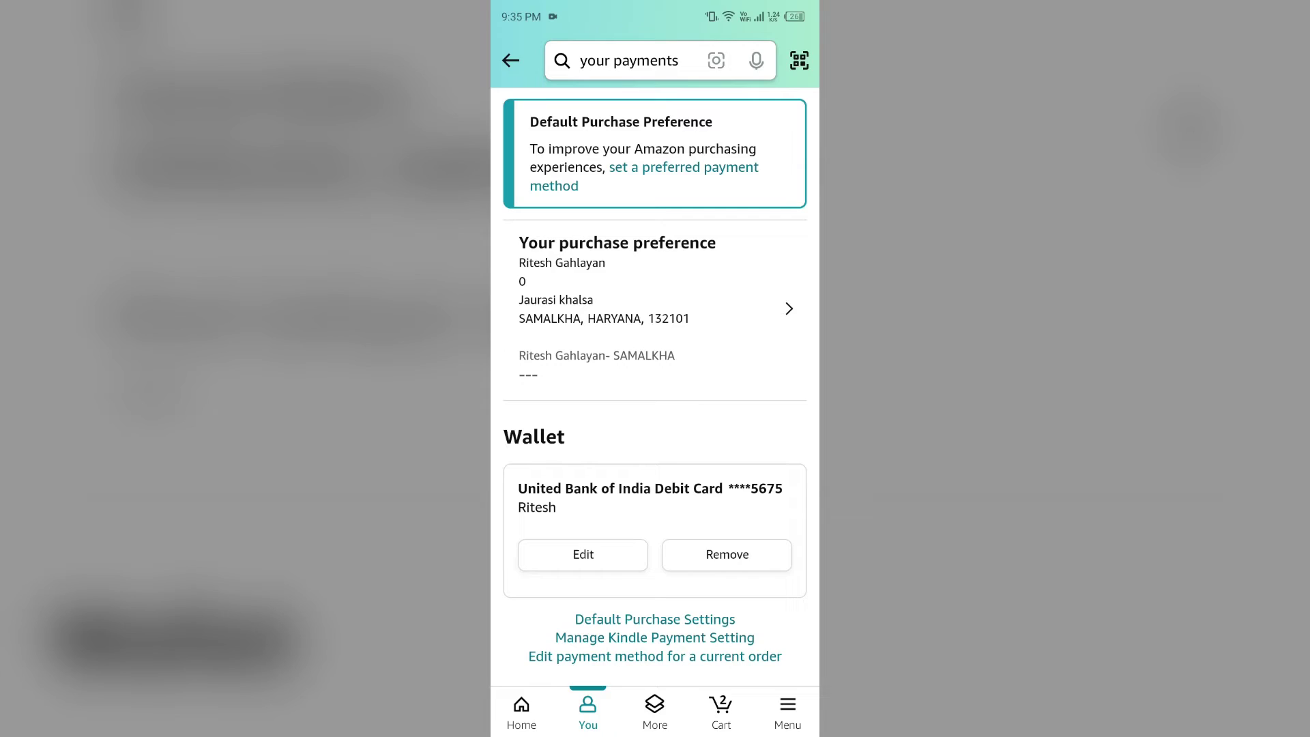
pyautogui.press('Home')
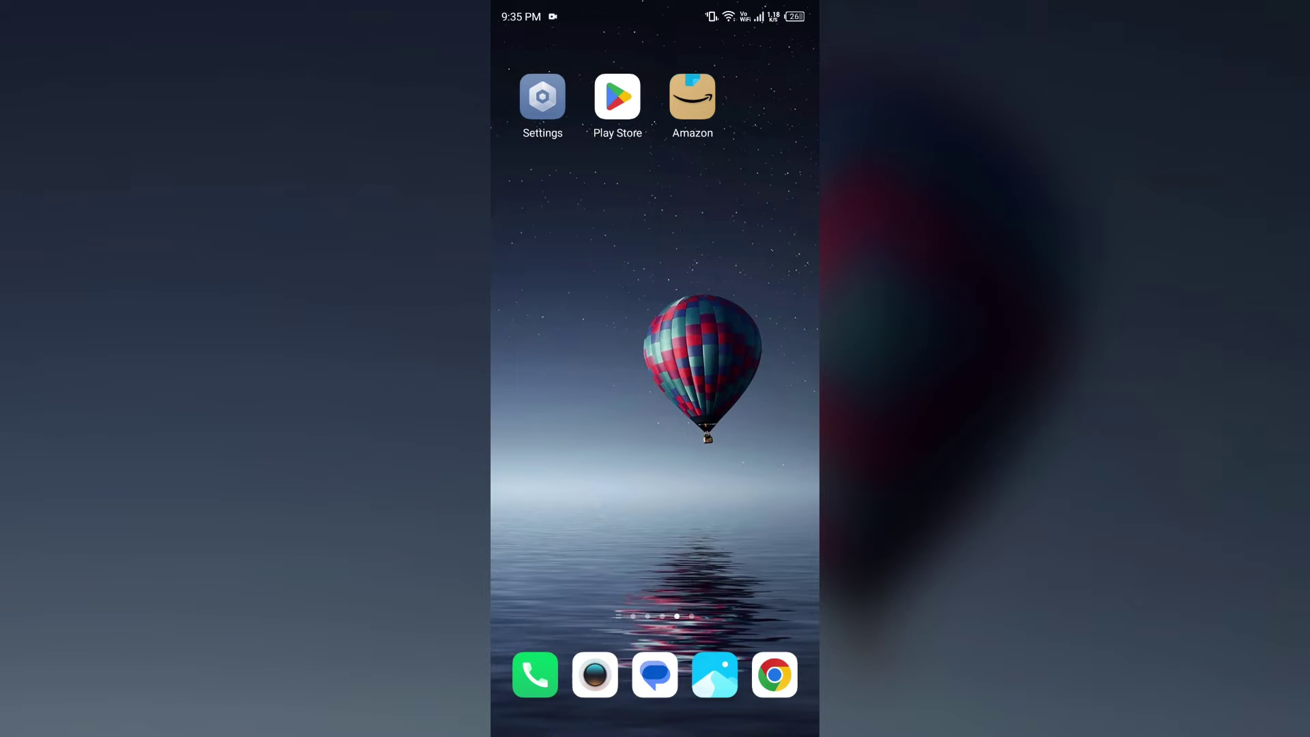
pyautogui.click(692, 97)
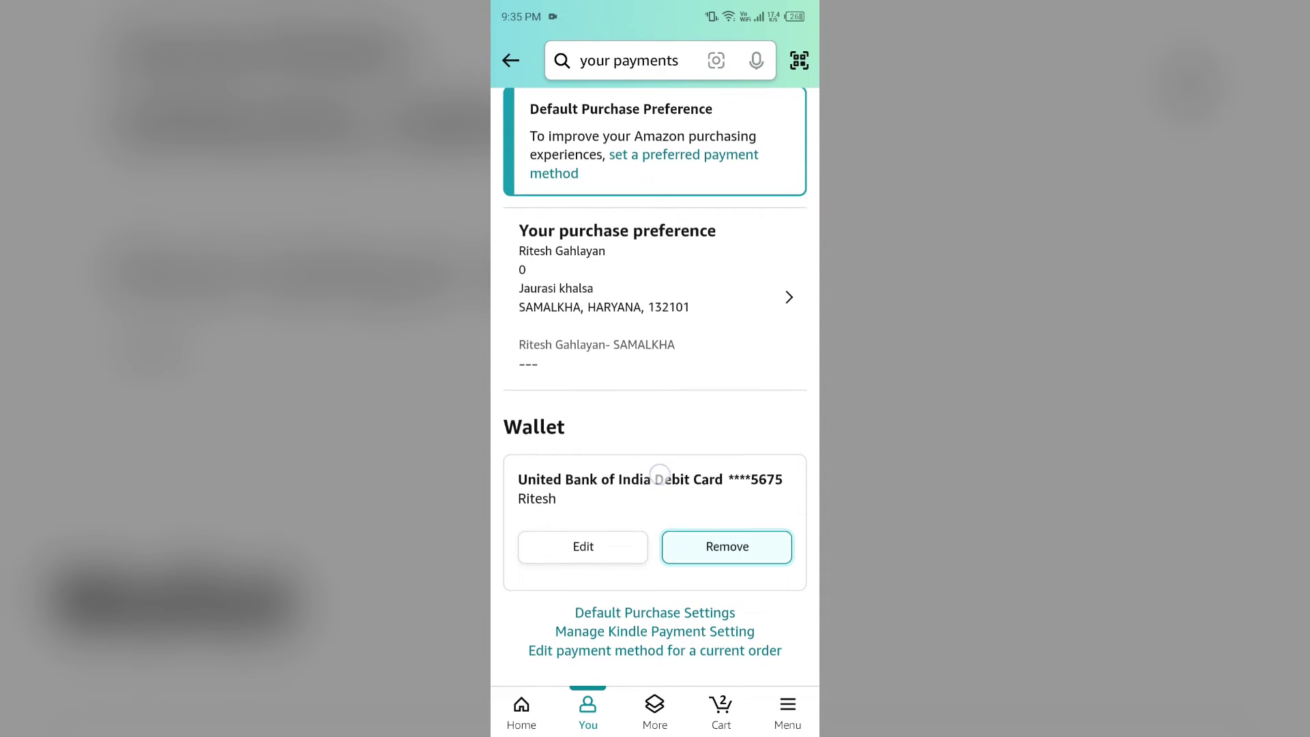
pyautogui.scroll(-1, 727, 555)
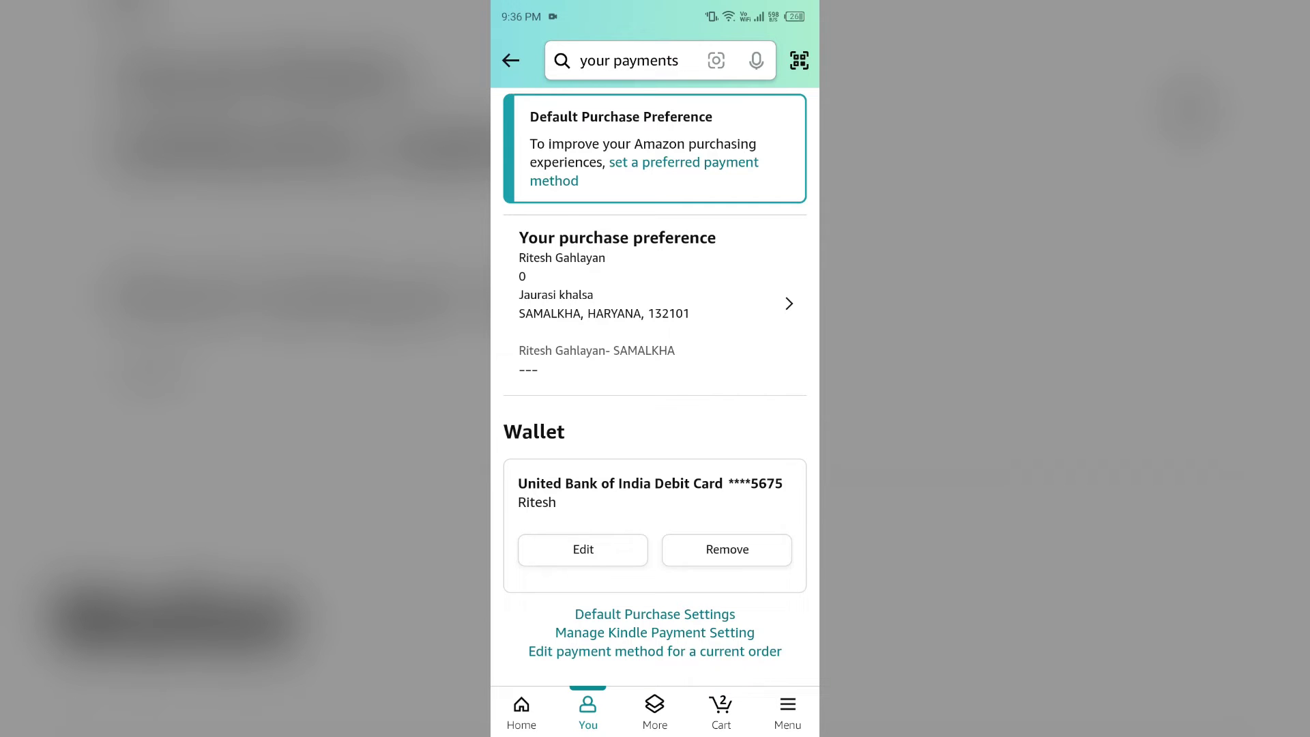
# Return to the You tab, review Your Orders, then exit Amazon to the home screen
pyautogui.click(510, 60)
pyautogui.click(509, 61)
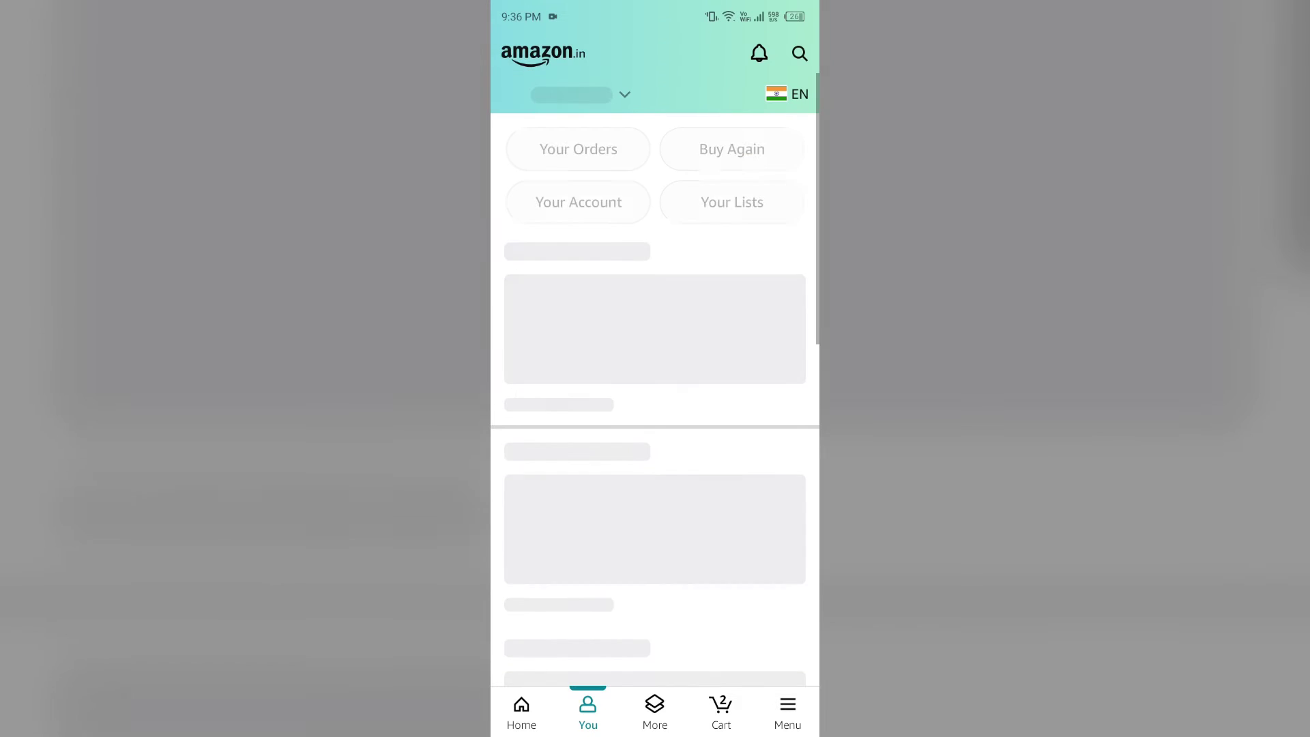
pyautogui.click(522, 712)
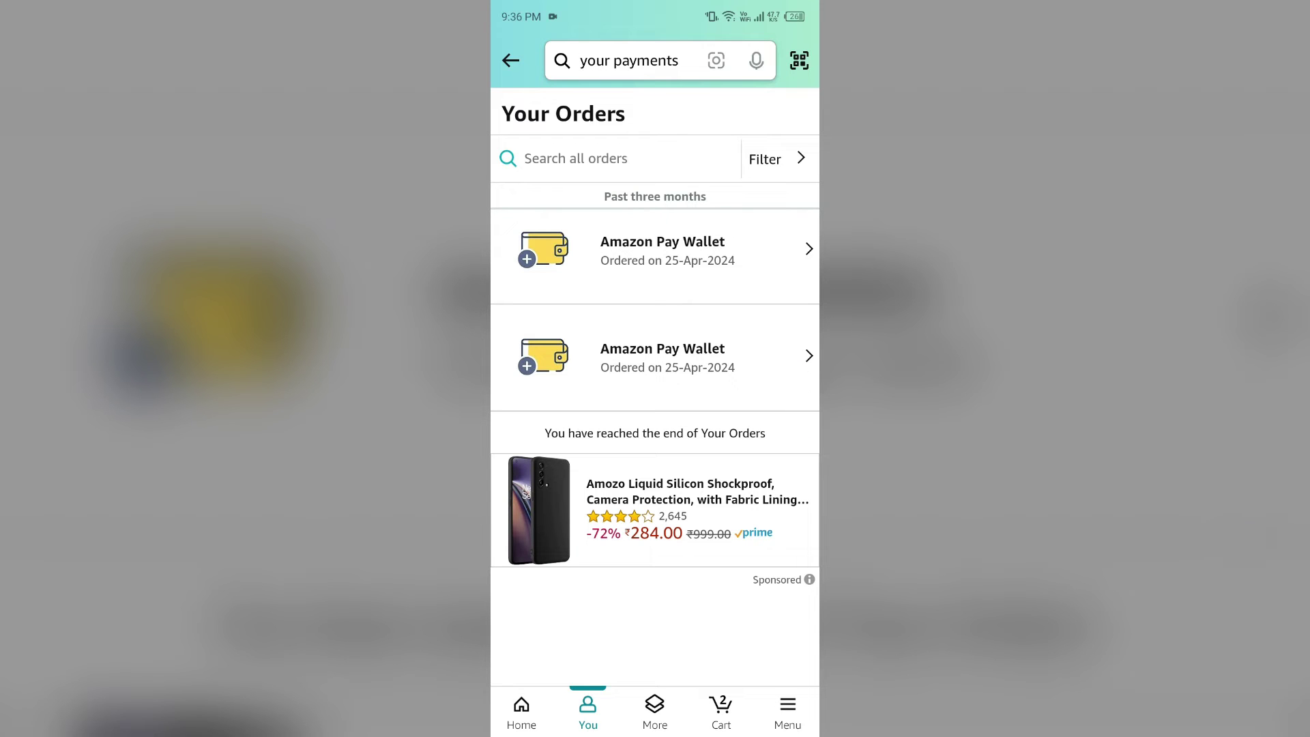
pyautogui.press('super')
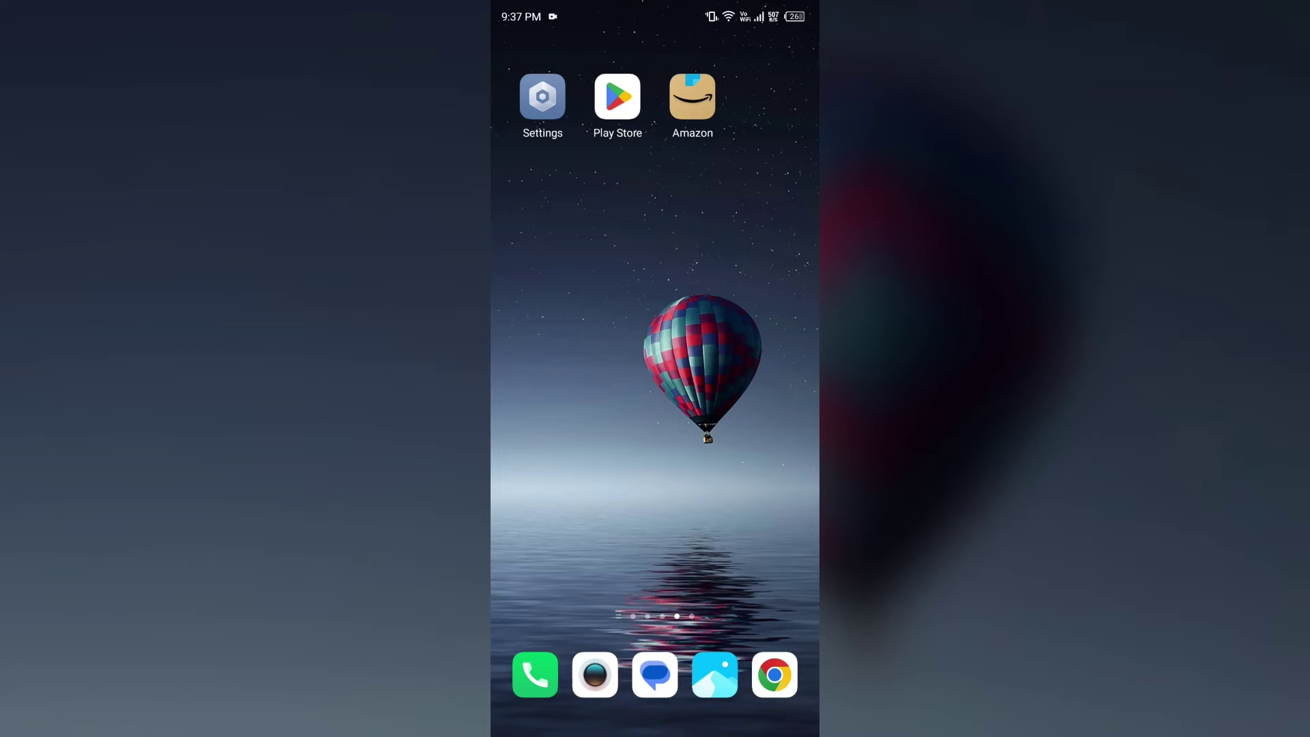
# Clear the Amazon app's cache under Settings > Apps > Amazon > Storage, then return home
pyautogui.click(544, 97)
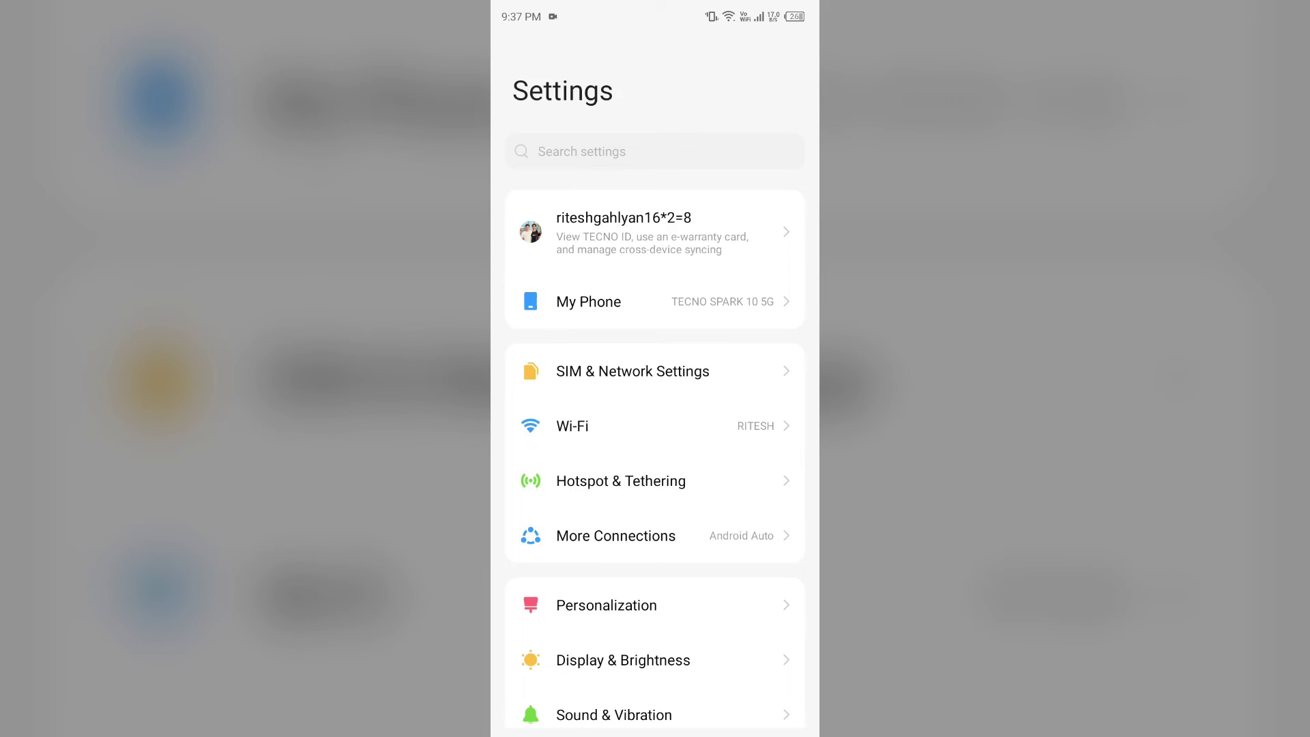
pyautogui.scroll(-5, 656, 410)
pyautogui.scroll(-2, 656, 409)
pyautogui.click(682, 448)
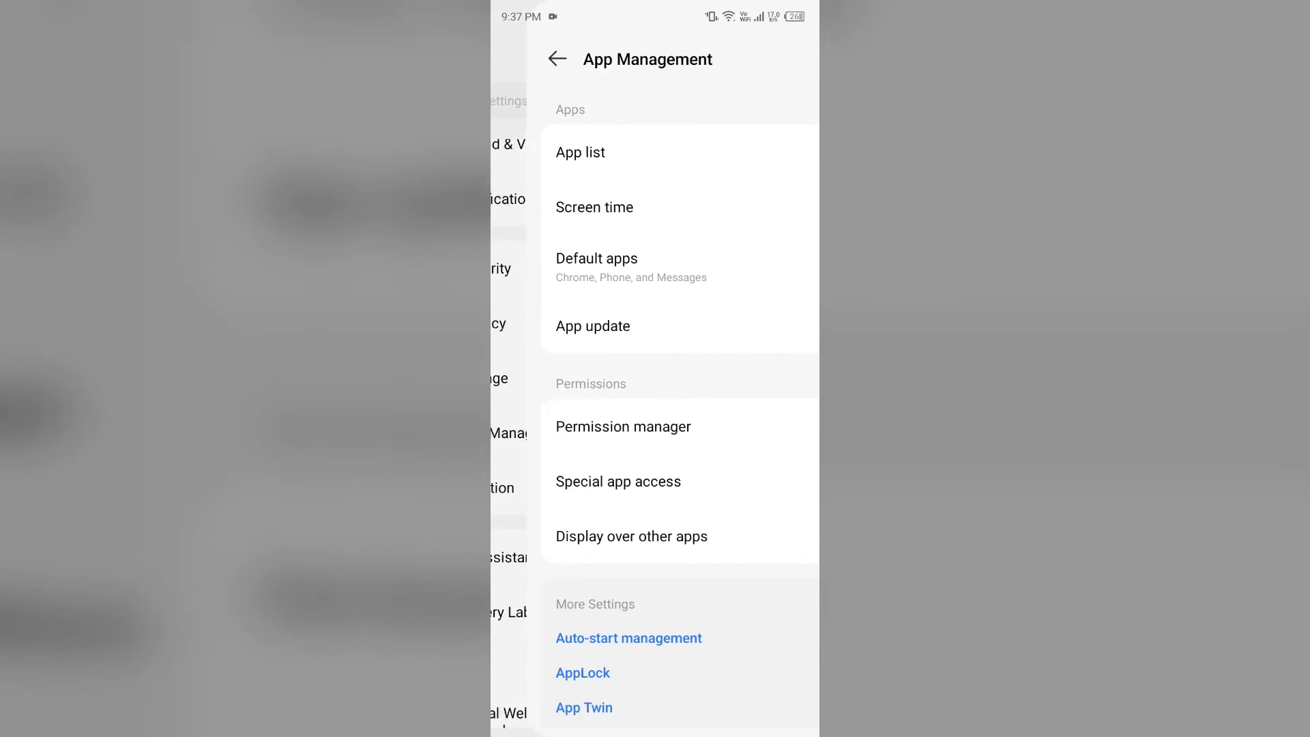
pyautogui.click(664, 153)
pyautogui.scroll(-1, 655, 409)
pyautogui.click(700, 292)
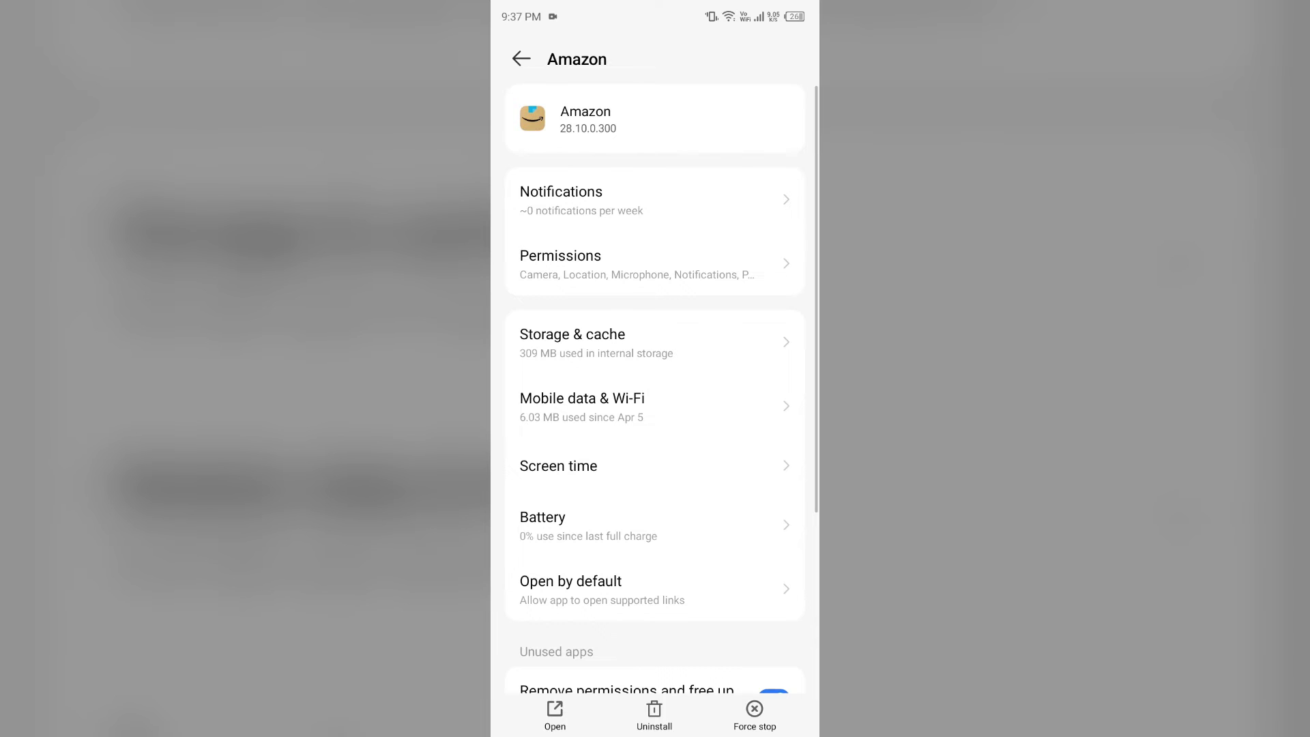
pyautogui.click(656, 342)
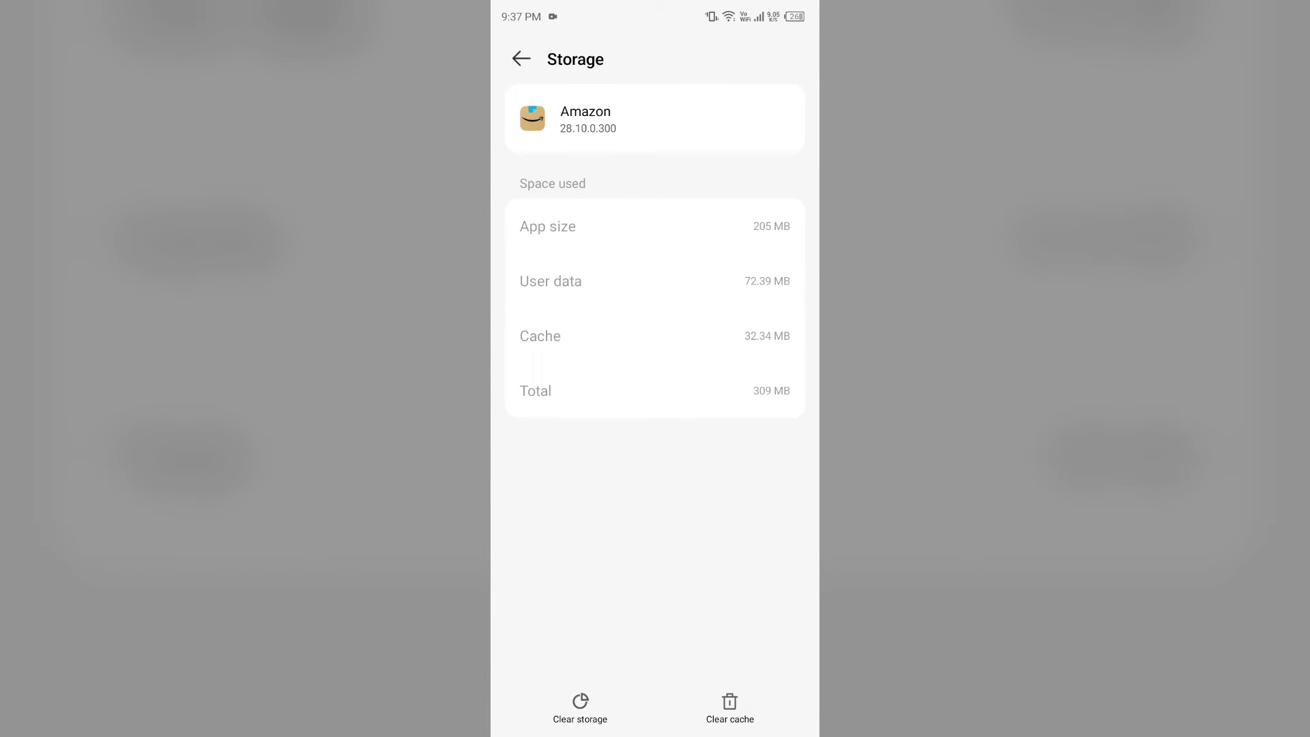
pyautogui.click(730, 707)
pyautogui.moveTo(655, 727); pyautogui.dragTo(676, 461)
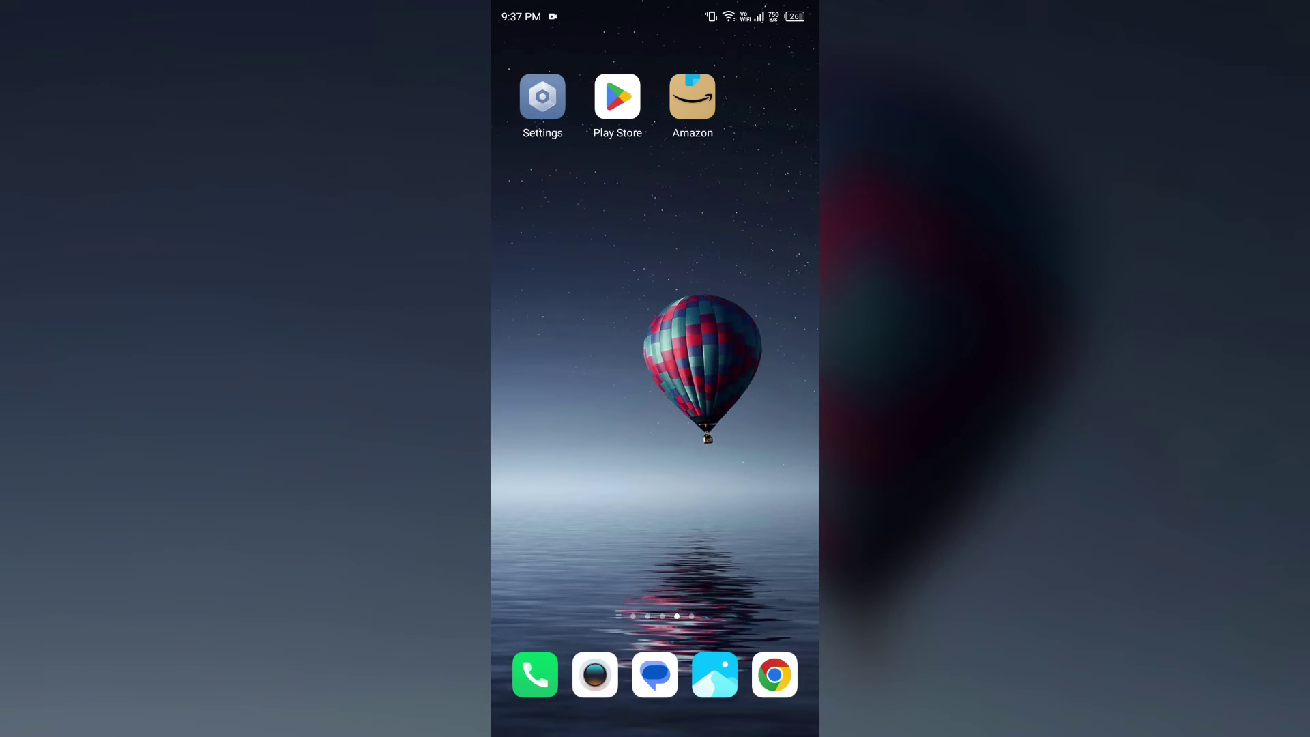
pyautogui.click(786, 400)
pyautogui.click(797, 403)
# Start updating Amazon India Shop, Pay, miniTV in Play Store, then return home during the download
pyautogui.click(618, 98)
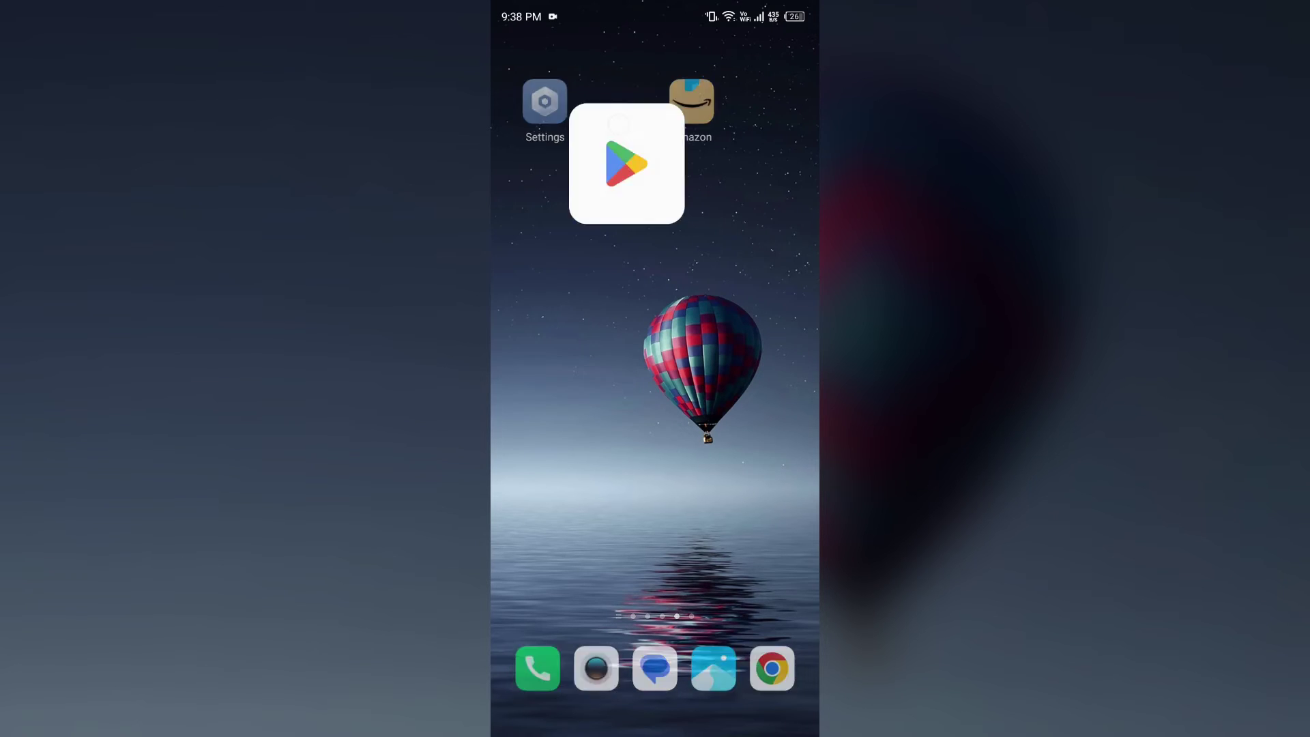
pyautogui.click(614, 56)
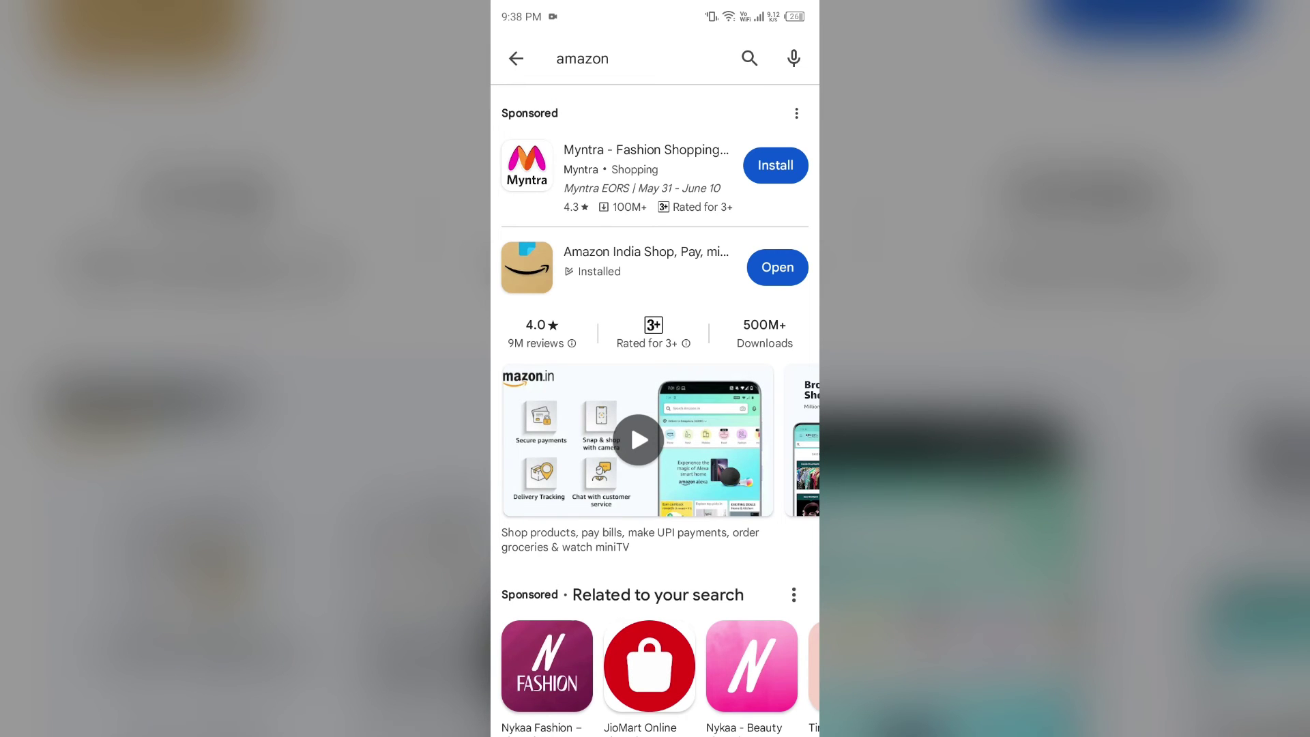
pyautogui.click(693, 251)
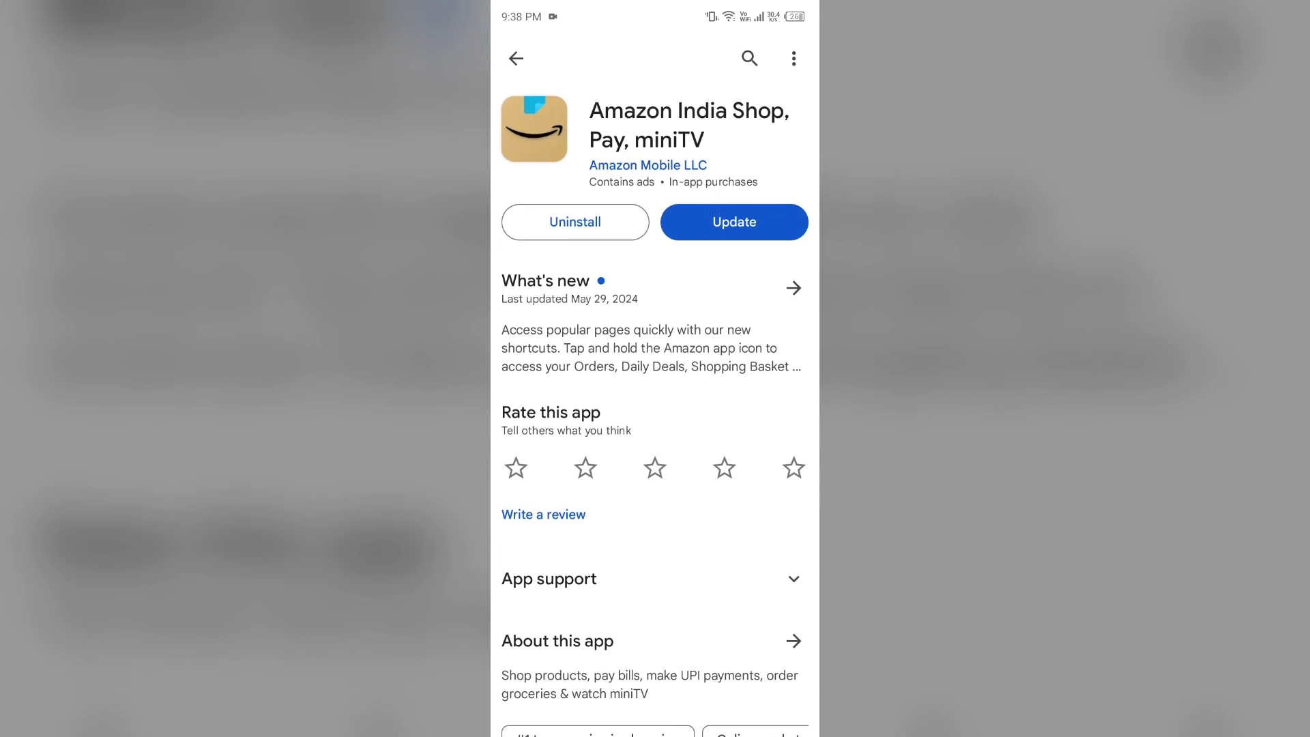
pyautogui.click(734, 221)
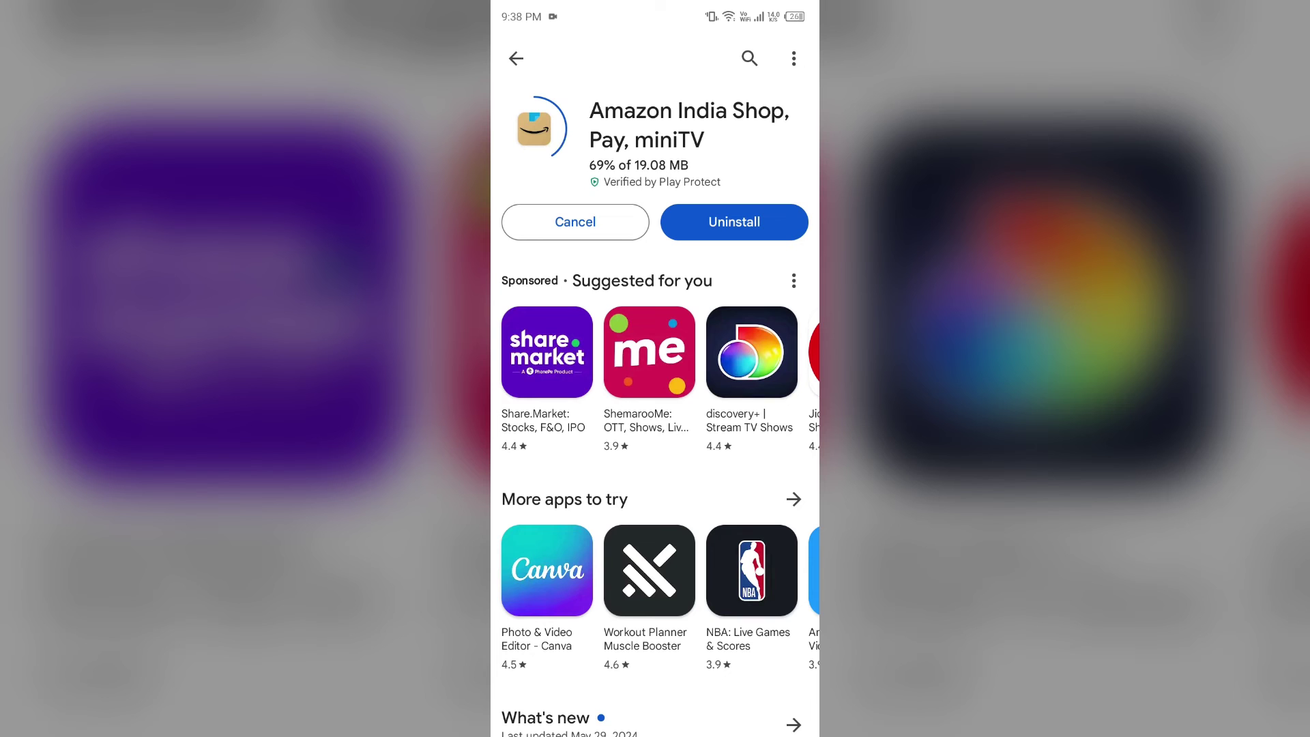
pyautogui.moveTo(656, 732); pyautogui.dragTo(680, 645)
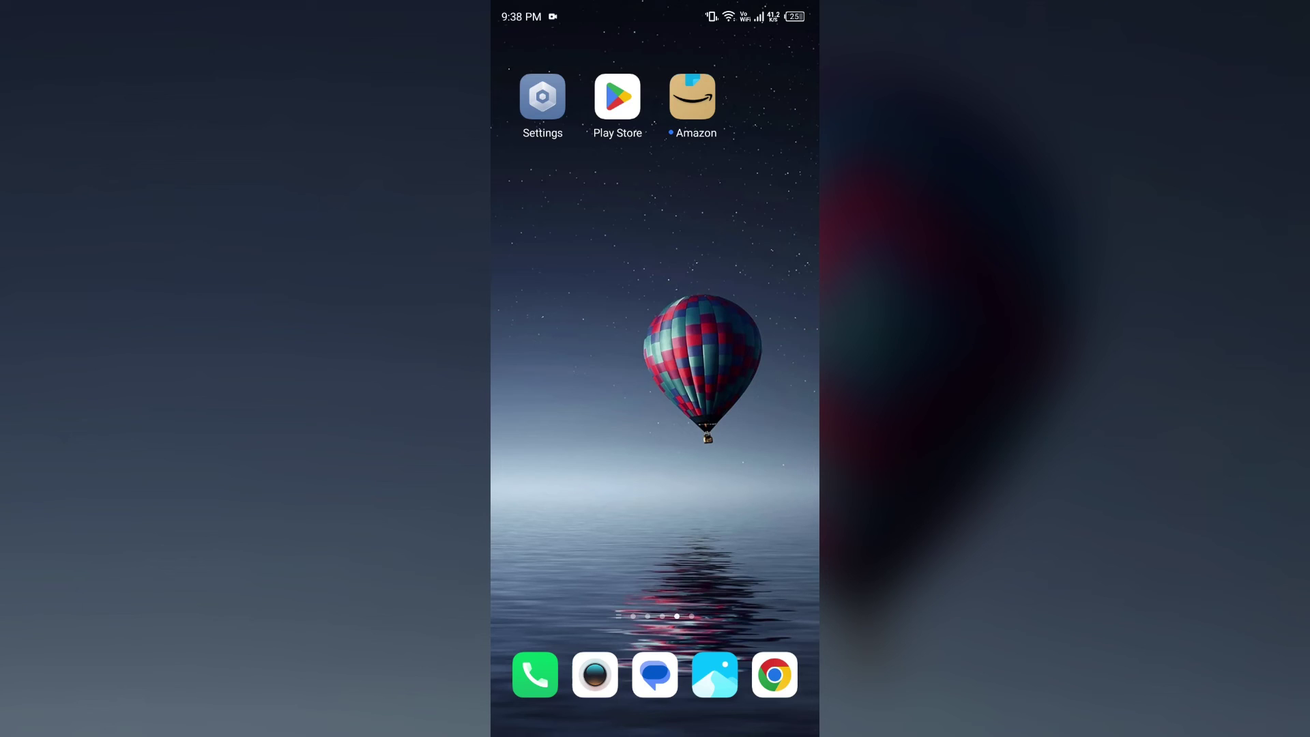
# Launch the Amazon Shopping app from the home screen
pyautogui.click(692, 97)
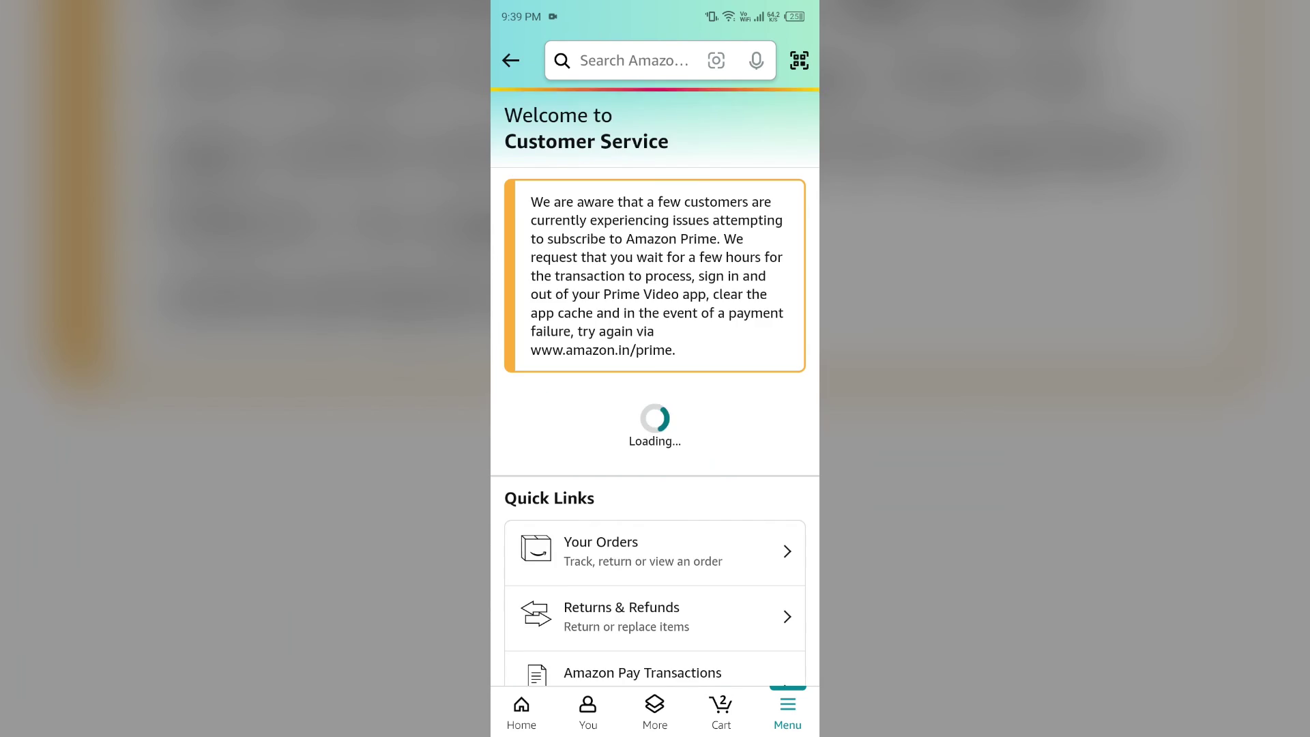
pyautogui.scroll(-2, 667, 420)
pyautogui.scroll(-2, 666, 420)
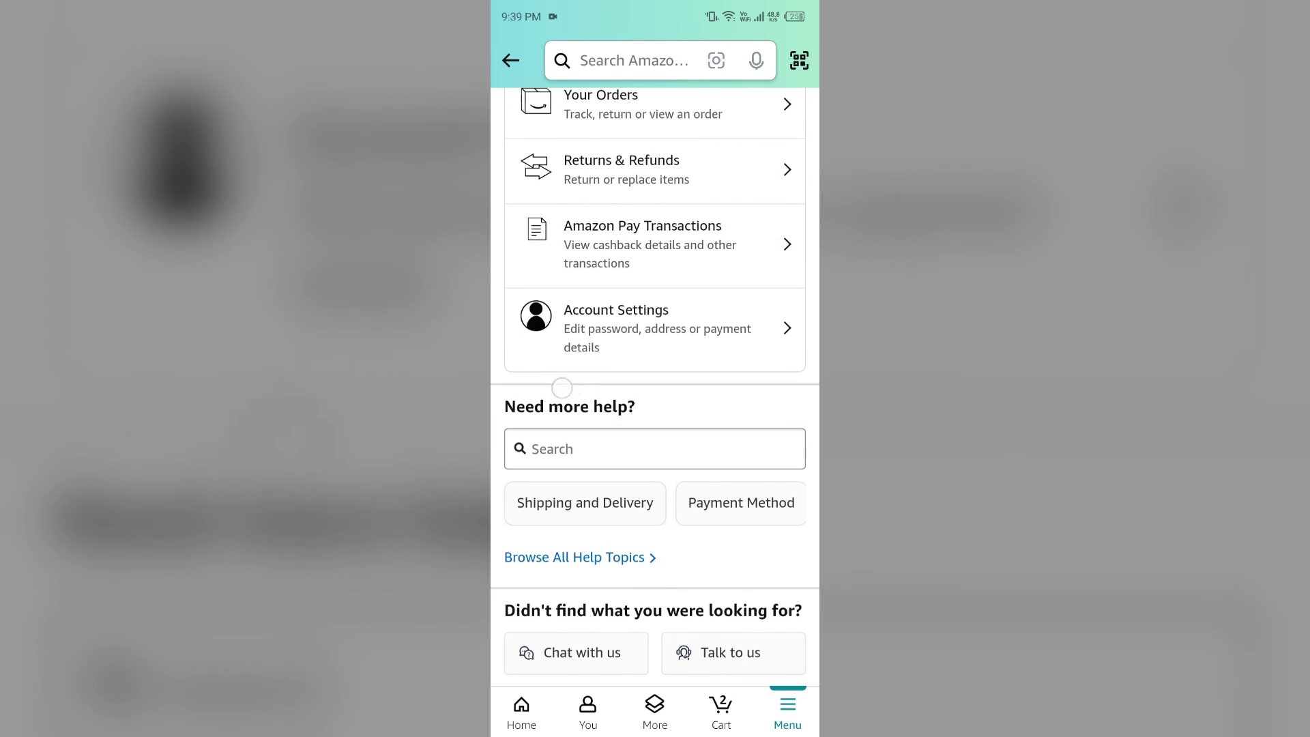
pyautogui.scroll(1, 655, 411)
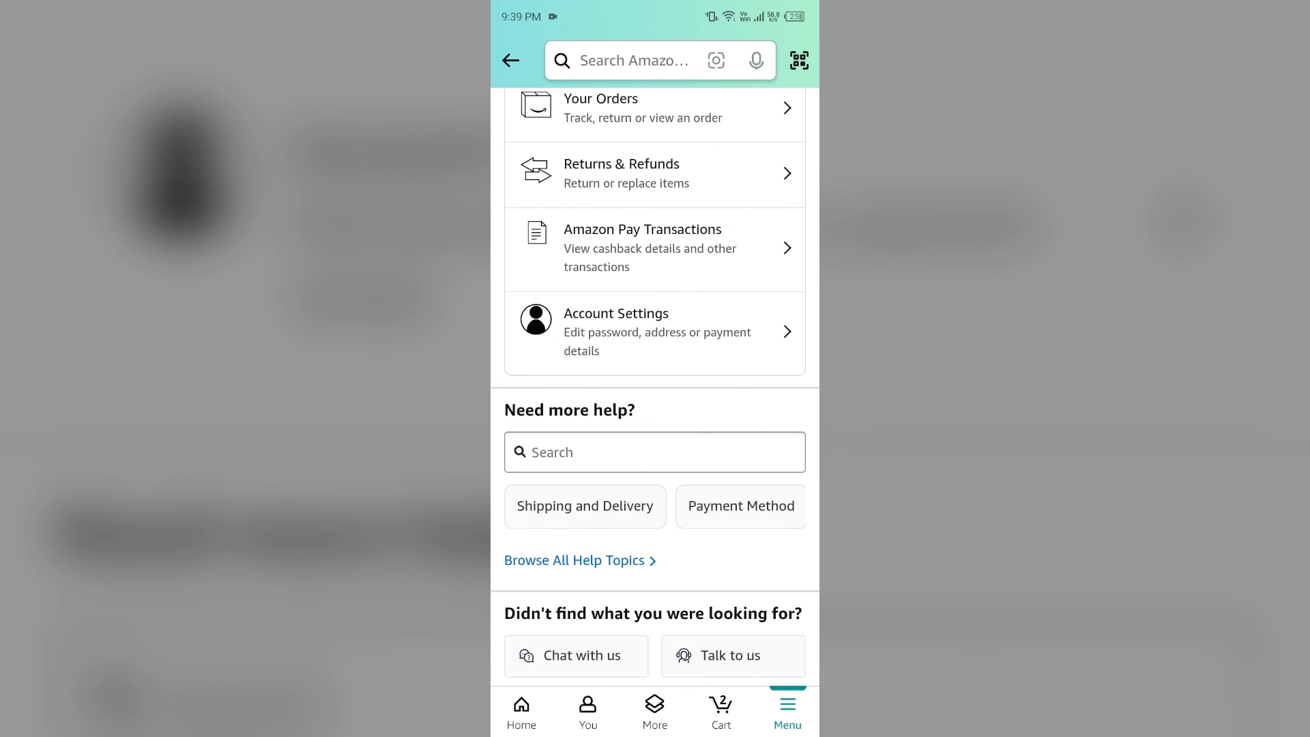
# Start a 'Chat with us' conversation from Customer Service, then leave the app for home
pyautogui.click(614, 453)
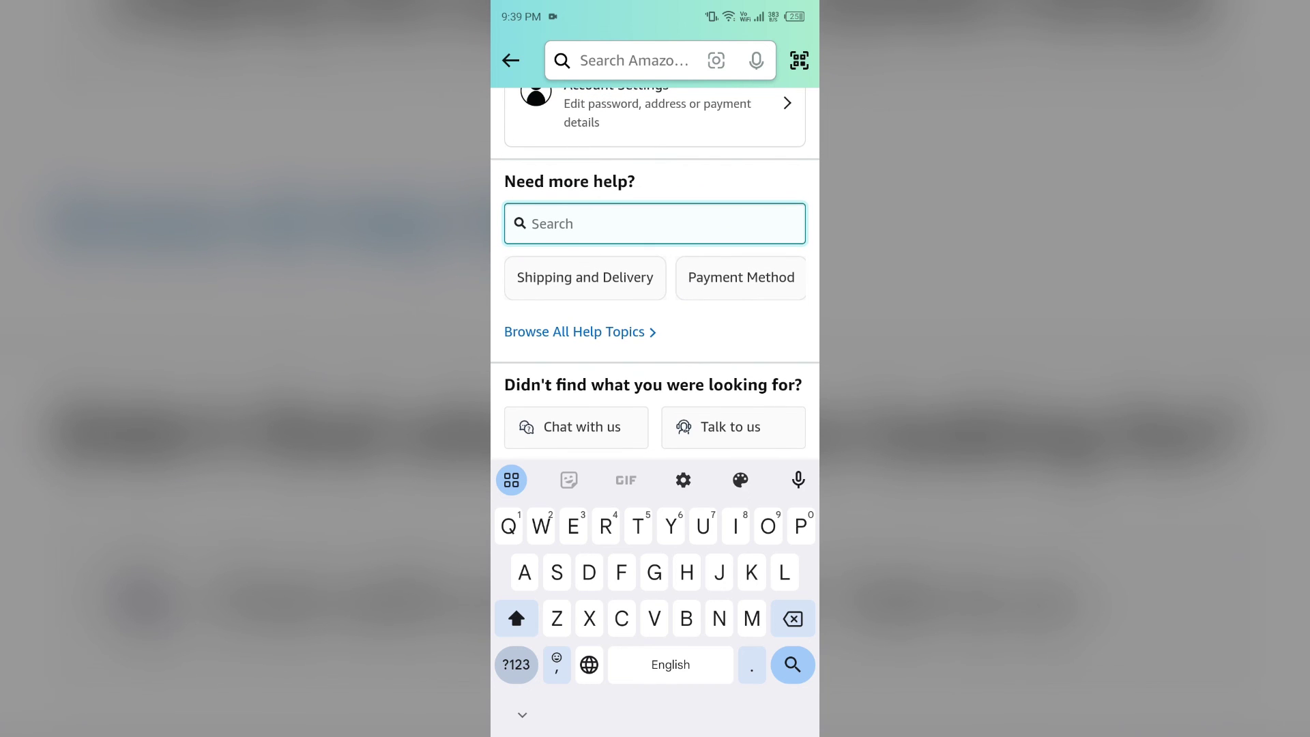
pyautogui.moveTo(568, 408); pyautogui.dragTo(599, 439)
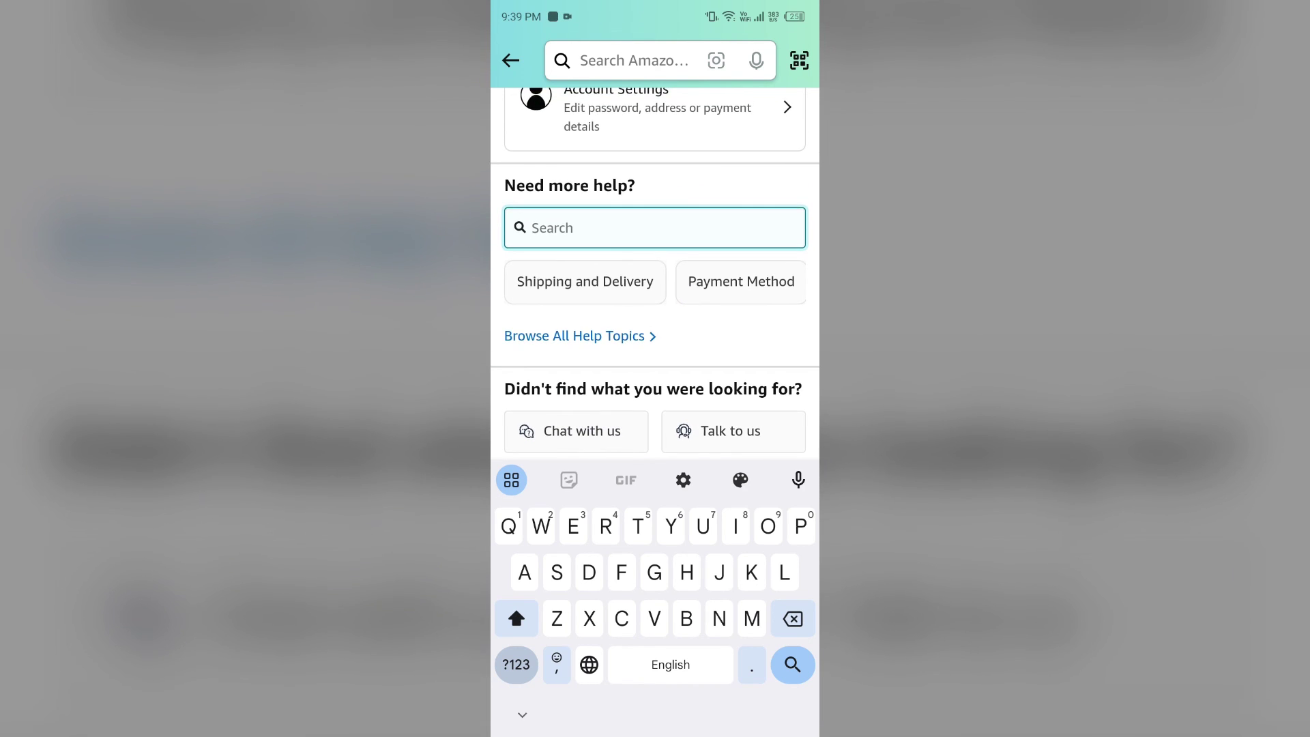
pyautogui.click(599, 438)
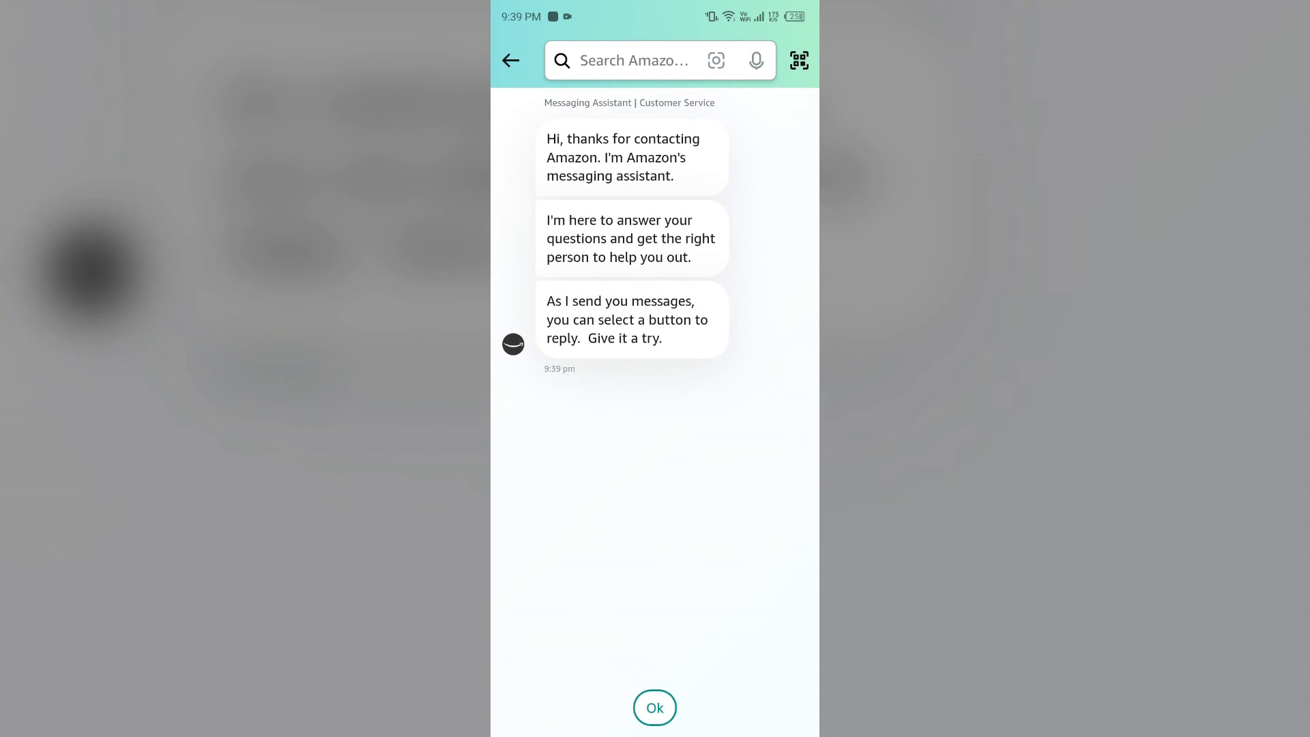
pyautogui.press('Home')
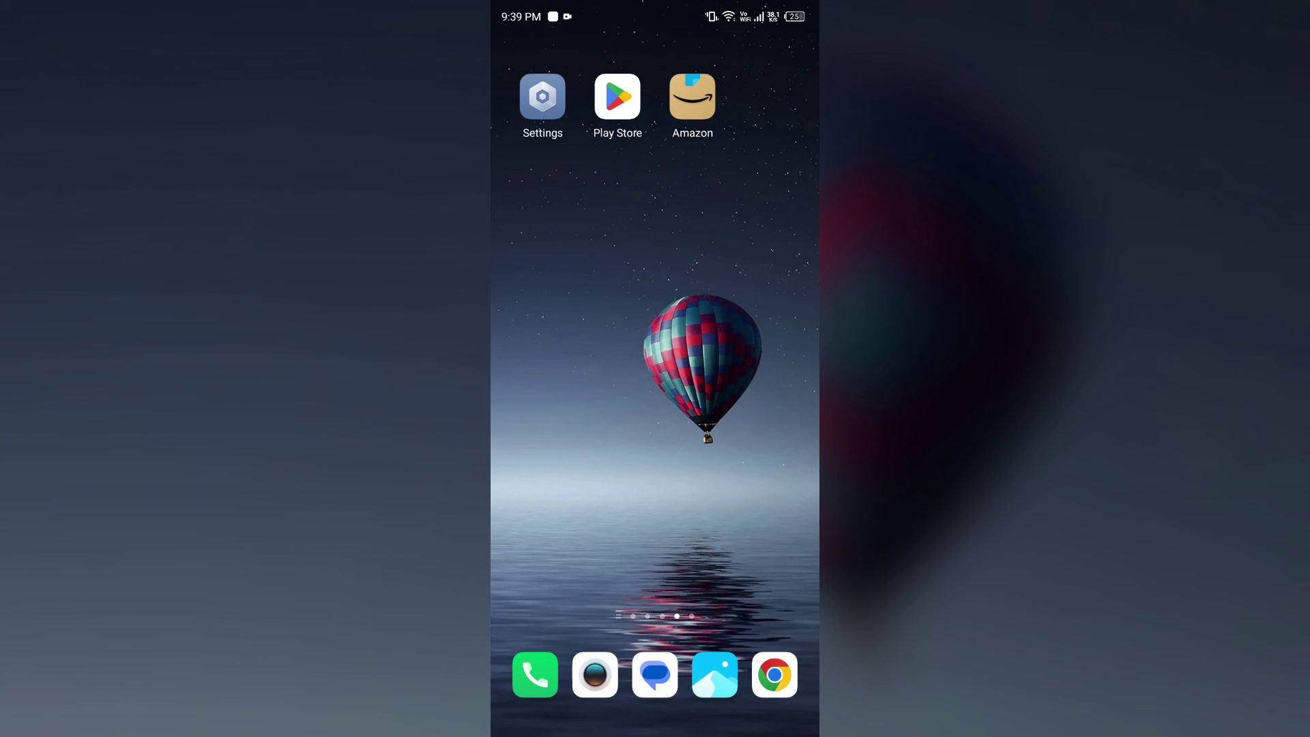